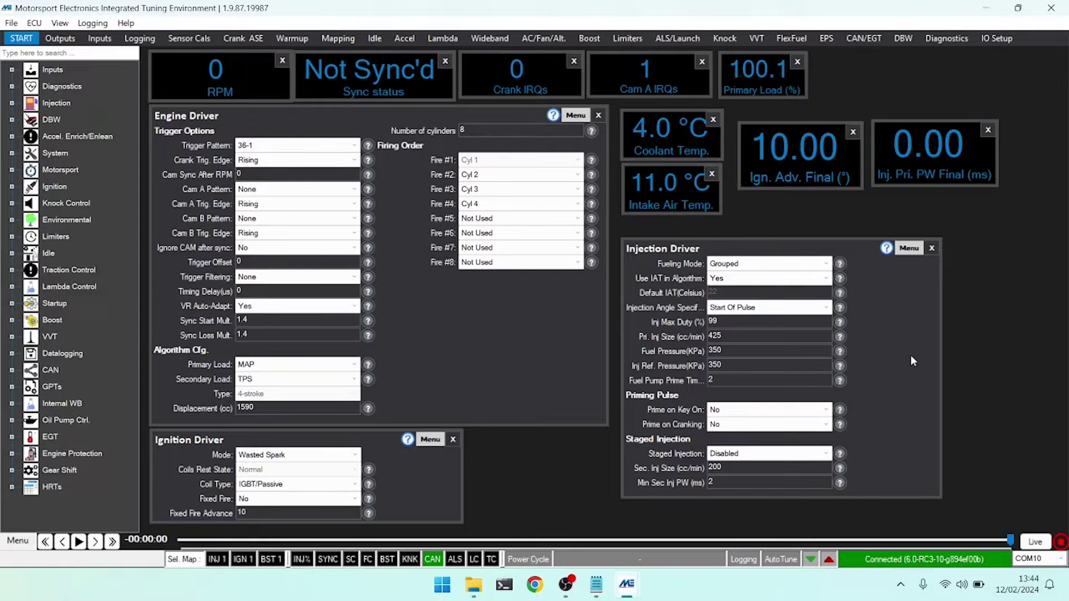
# Set the Engine Driver's Number of cylinders field to 4
pyautogui.click(439, 351)
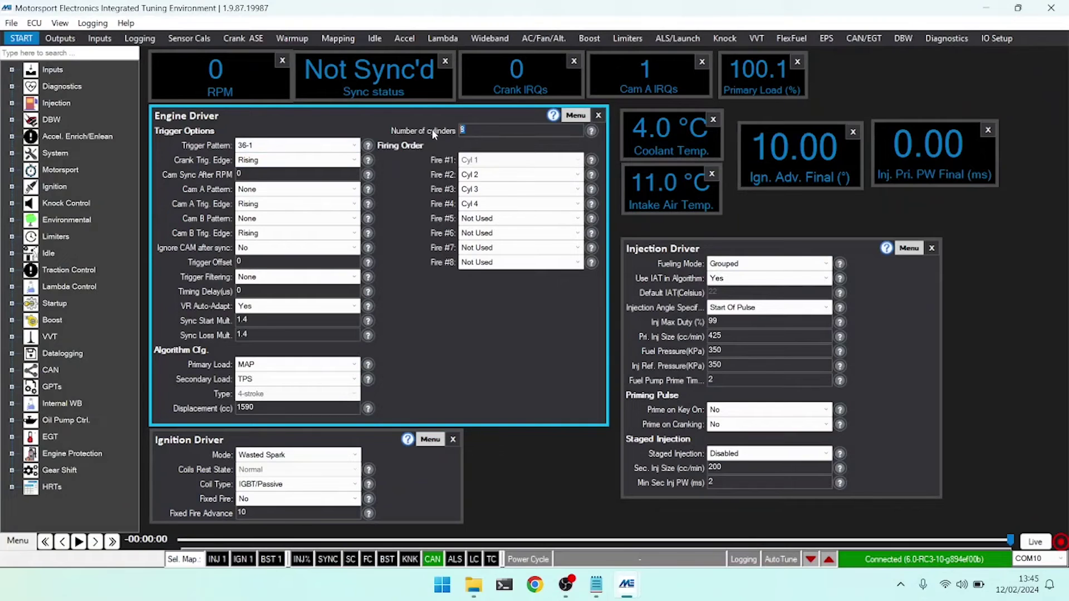
pyautogui.write('4')
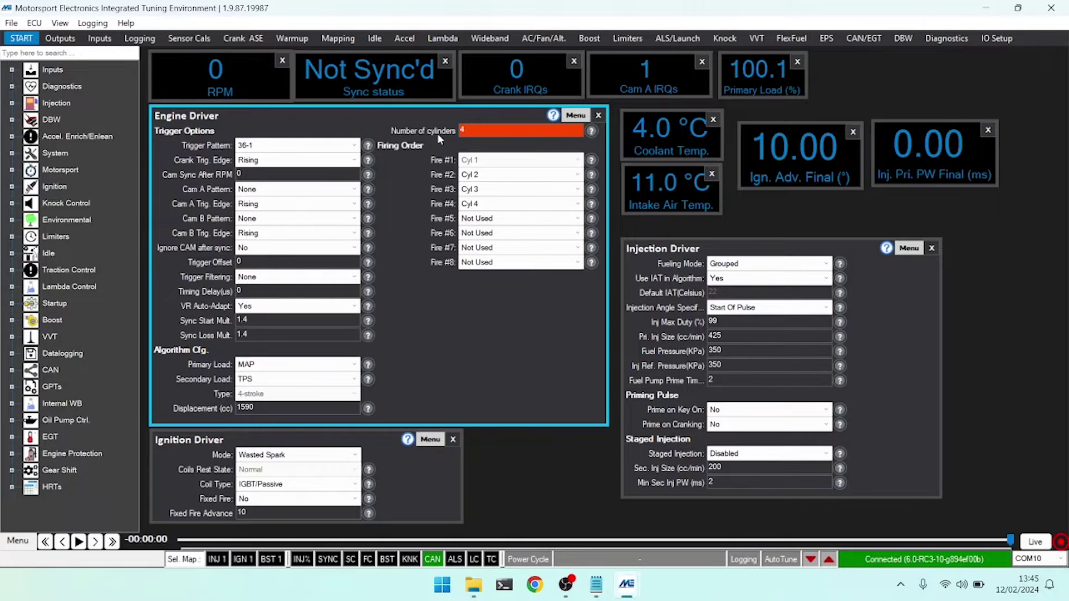
pyautogui.press('Return')
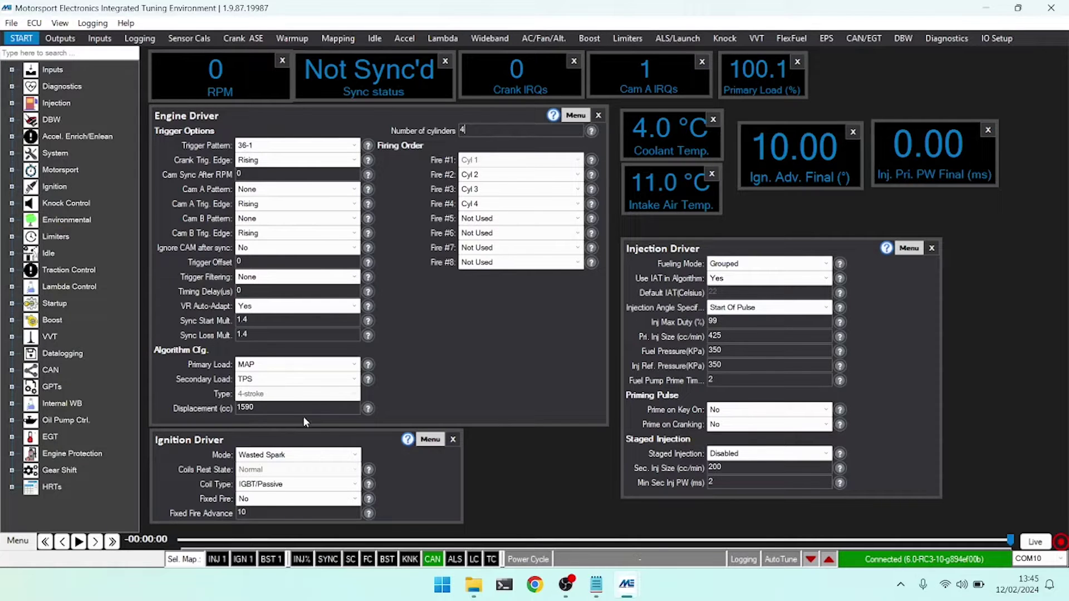
# Replace the Engine Driver displacement of 1590 with 2000 cc
pyautogui.moveTo(317, 408); pyautogui.dragTo(225, 407)
pyautogui.write('2000')
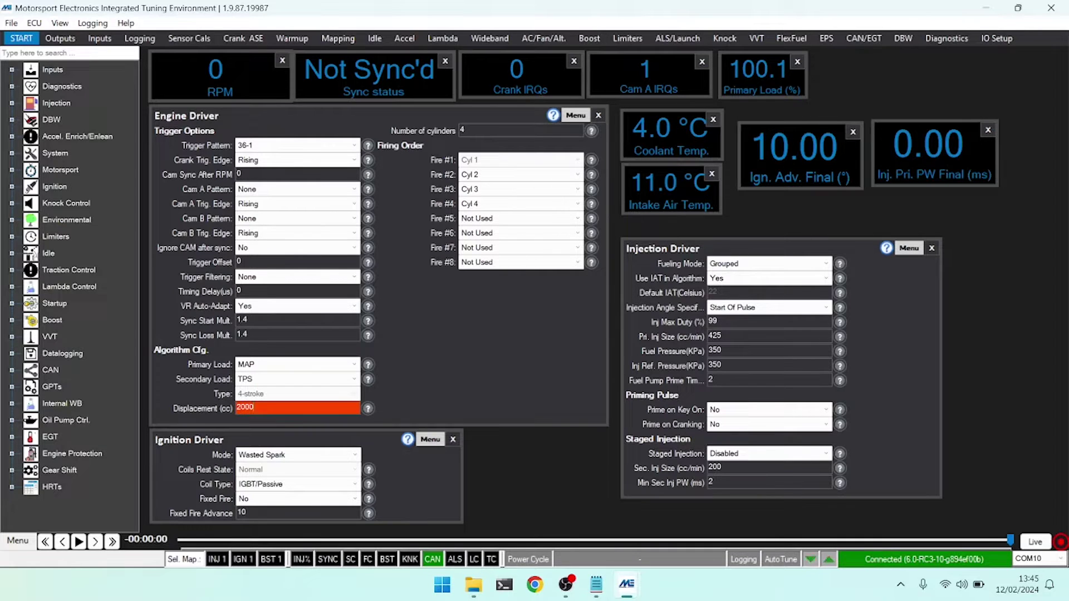
pyautogui.press('Return')
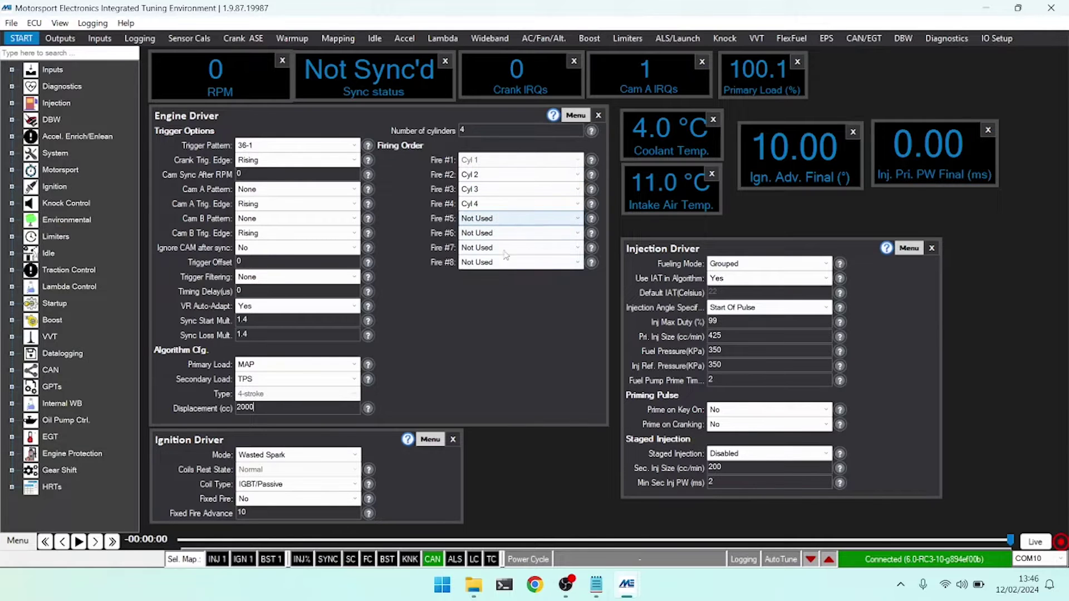
# Assign Fire #2 to Cyl 3, Fire #3 to Cyl 4 and Fire #4 to Cyl 2
pyautogui.click(539, 181)
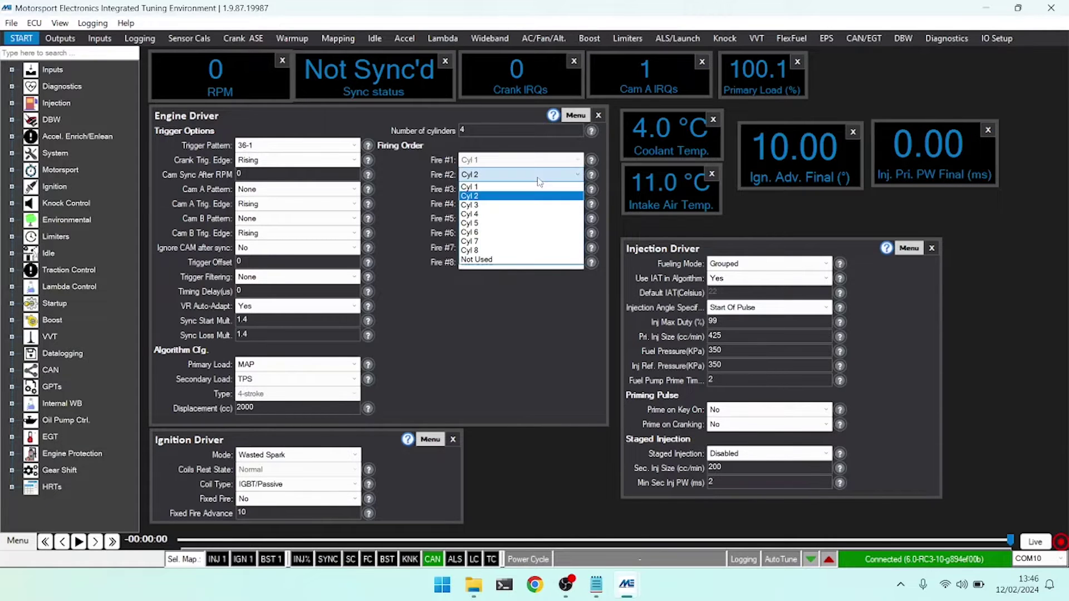
pyautogui.click(535, 202)
pyautogui.click(534, 190)
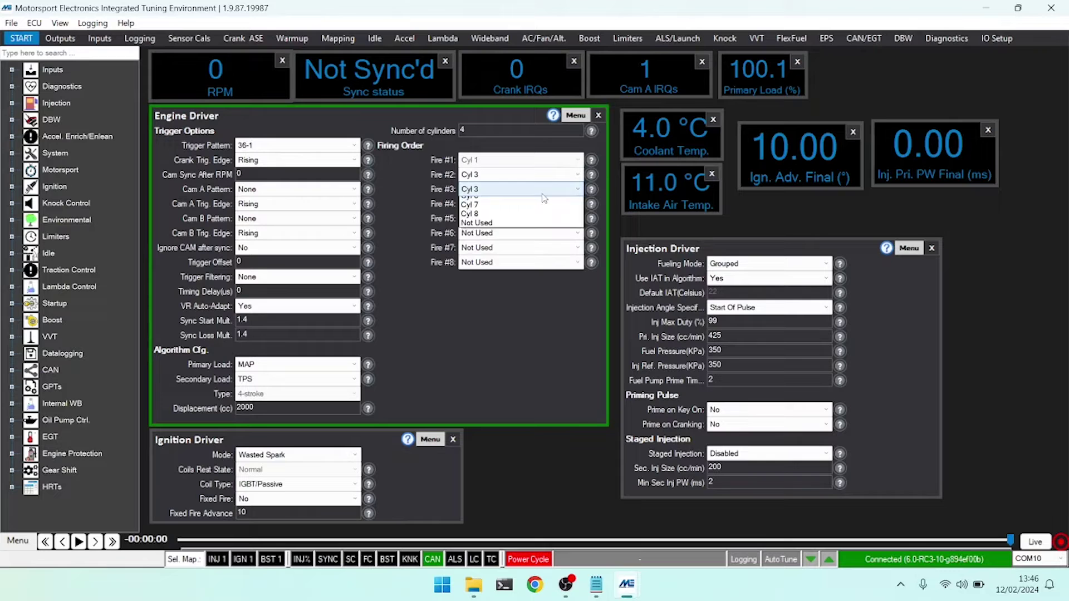
pyautogui.click(537, 220)
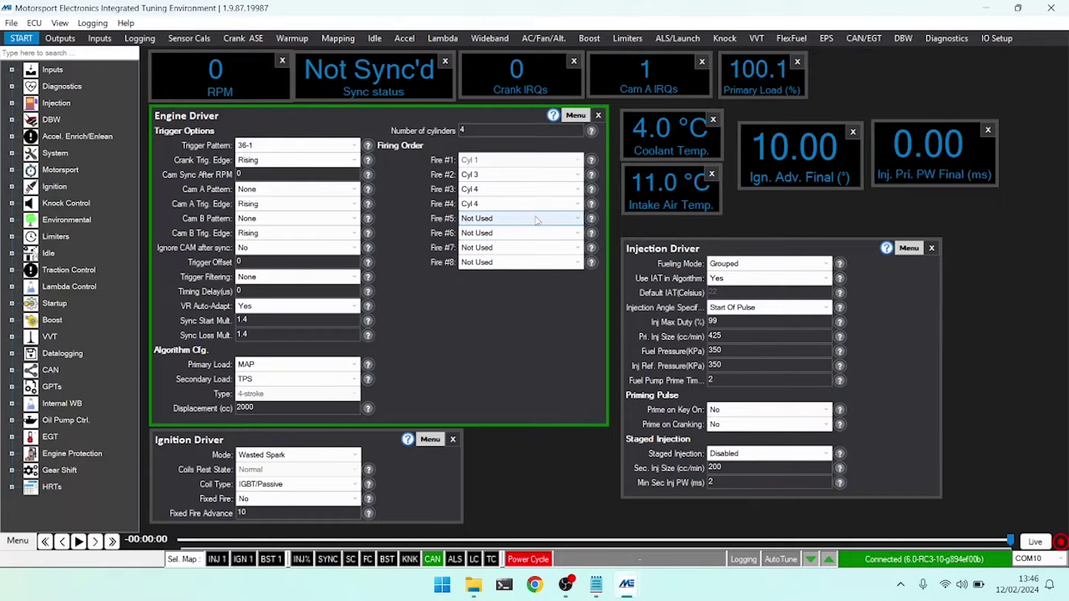
pyautogui.click(537, 204)
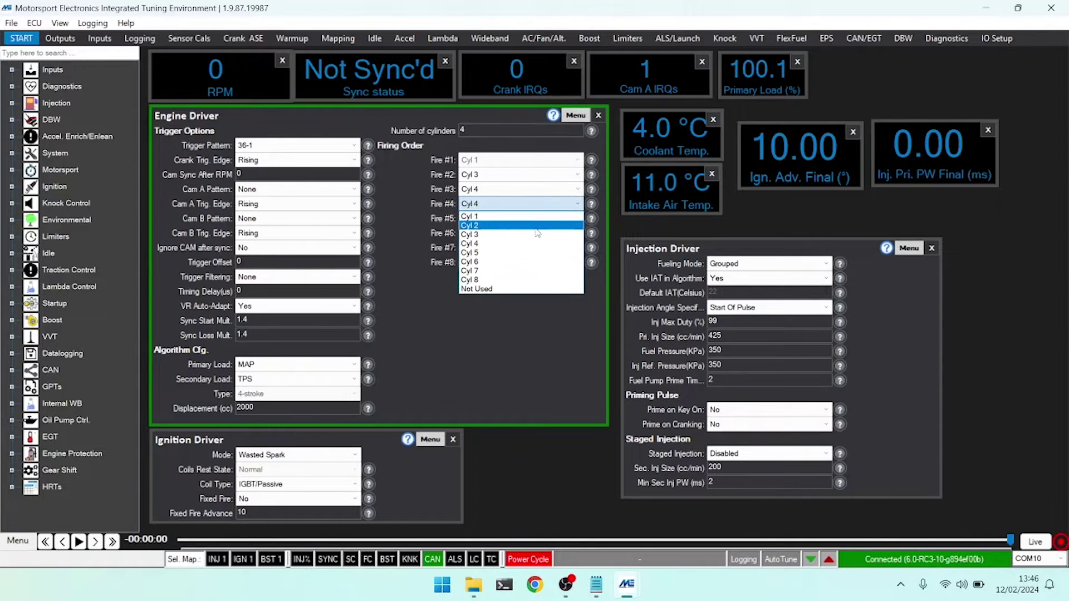
pyautogui.click(537, 217)
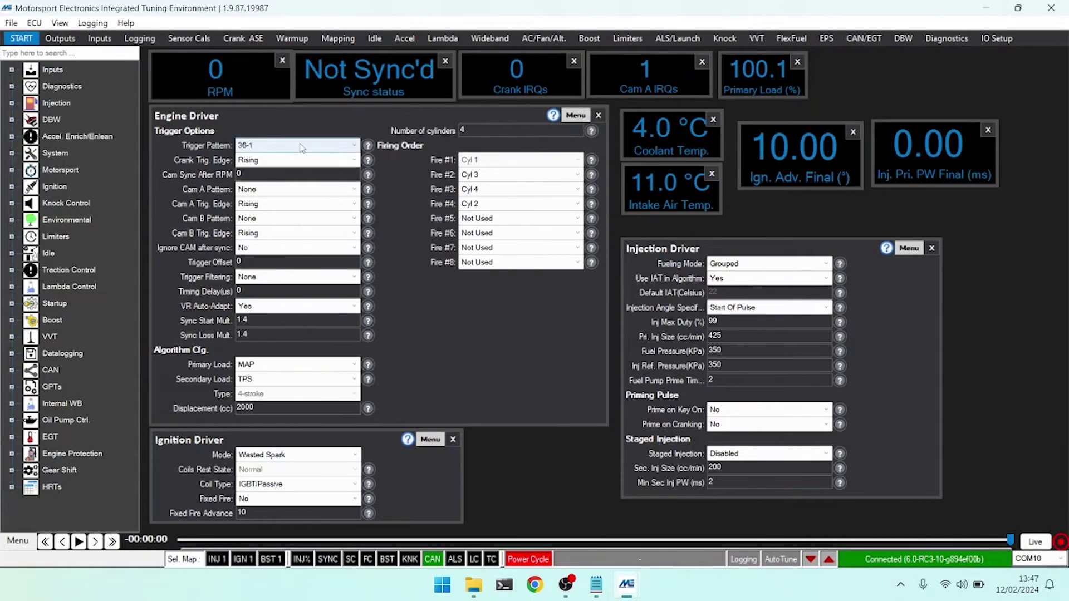
pyautogui.click(301, 147)
pyautogui.click(301, 147)
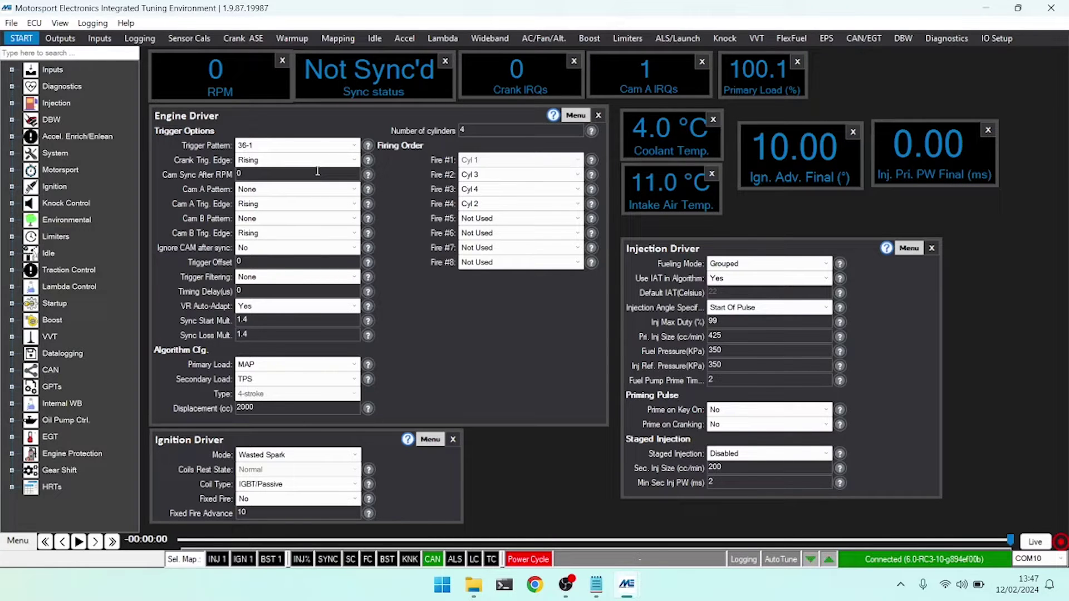
pyautogui.moveTo(368, 176)
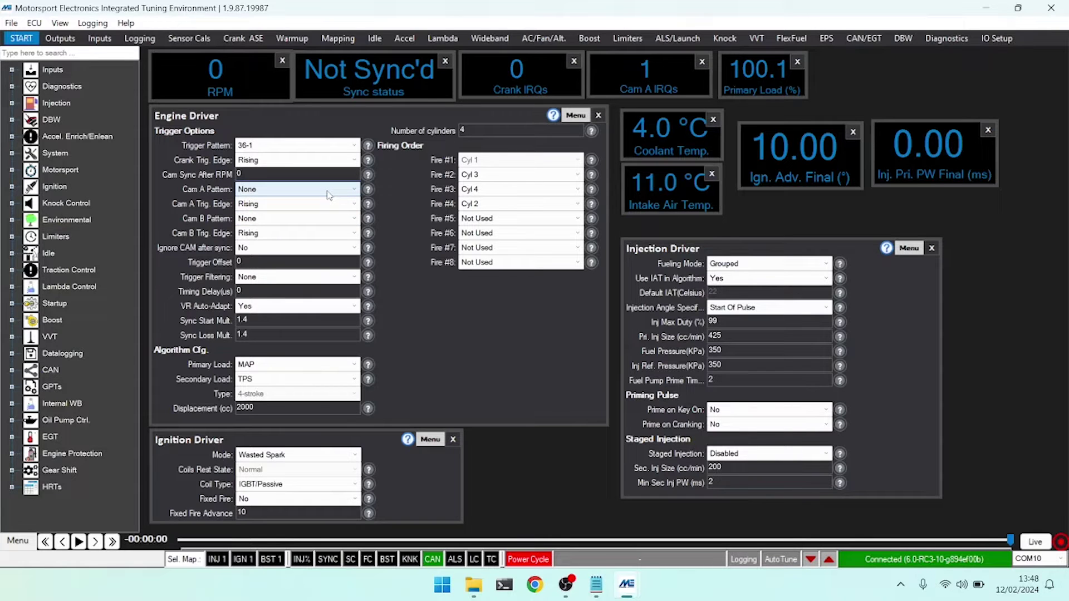
# Change the Cam A Pattern dropdown from None to Duratec
pyautogui.click(329, 194)
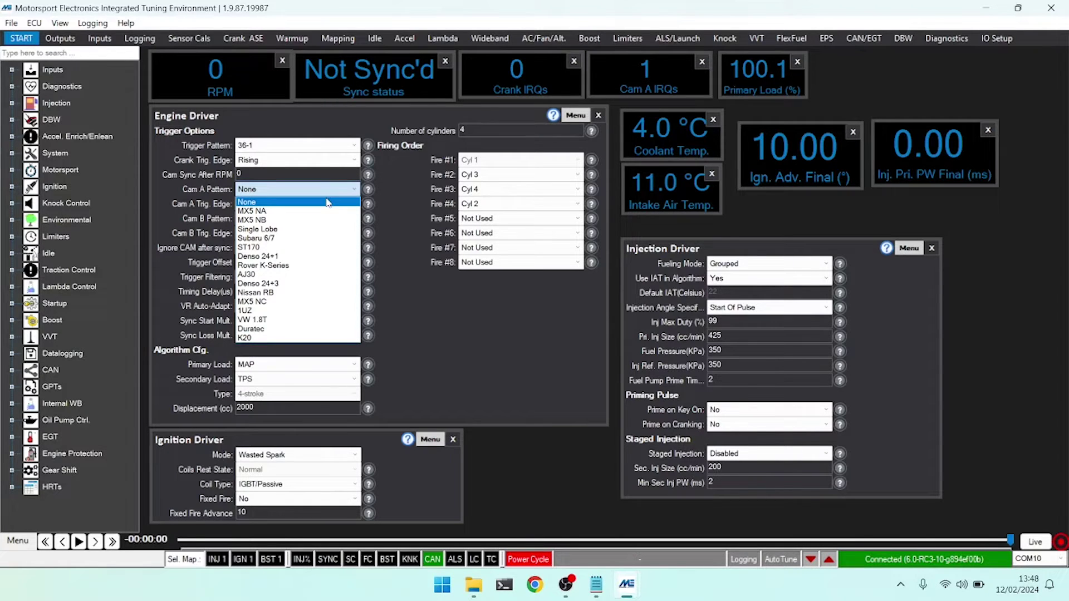
pyautogui.click(289, 329)
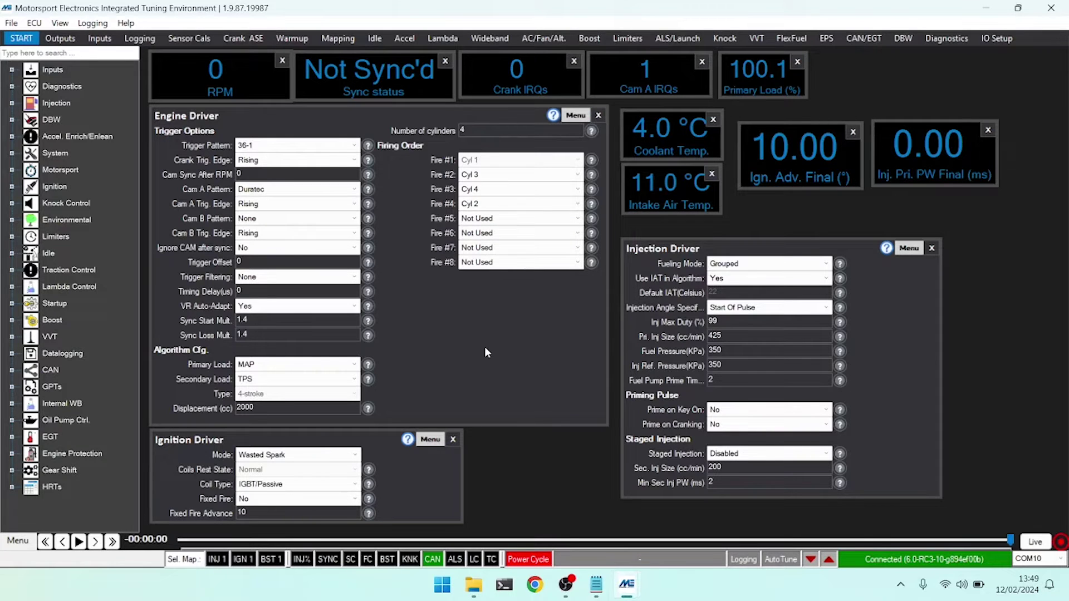
# Import Engine Driver settings from ST150basemap (1).mecal and return to the START tab
pyautogui.click(576, 115)
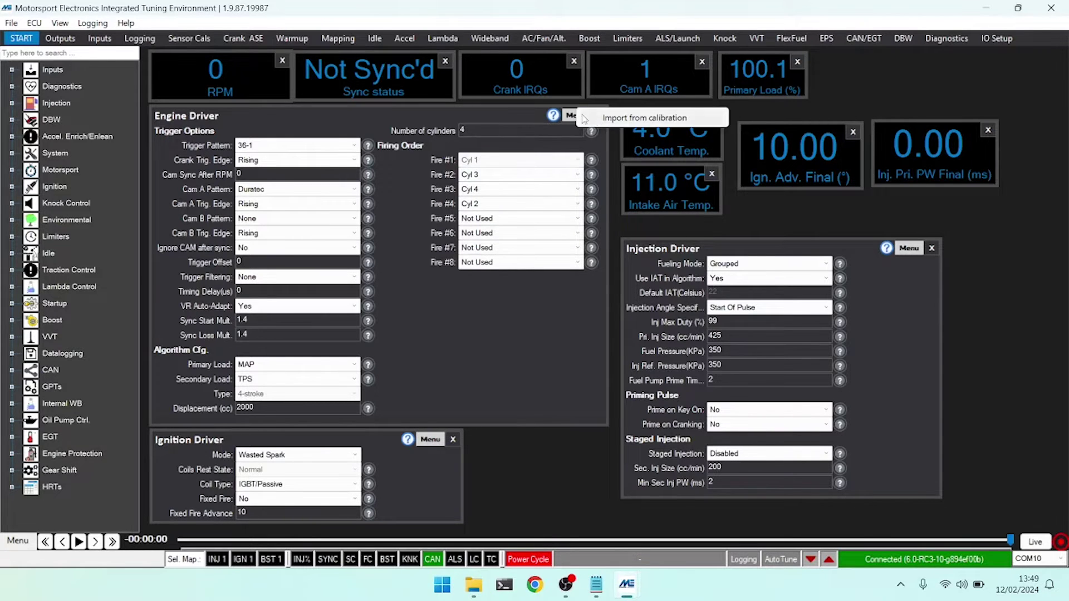
pyautogui.click(646, 118)
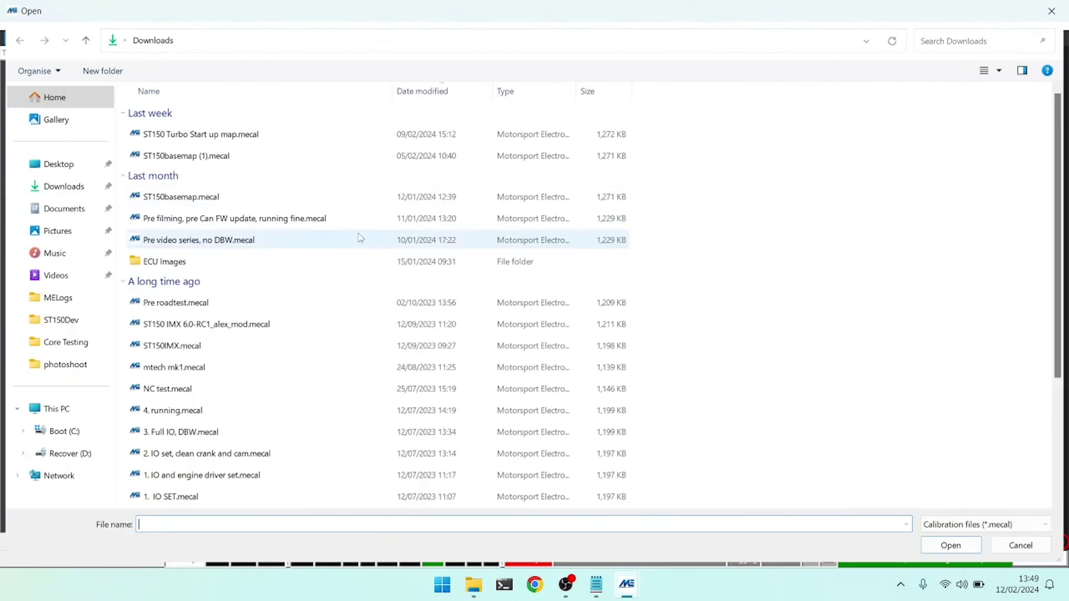
pyautogui.doubleClick(265, 162)
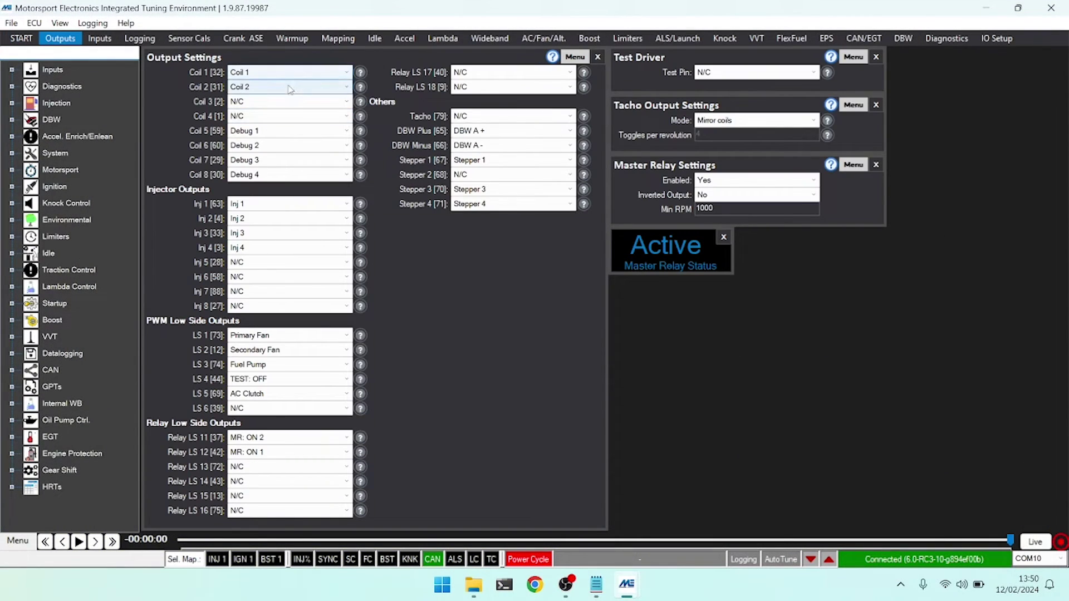
pyautogui.click(26, 42)
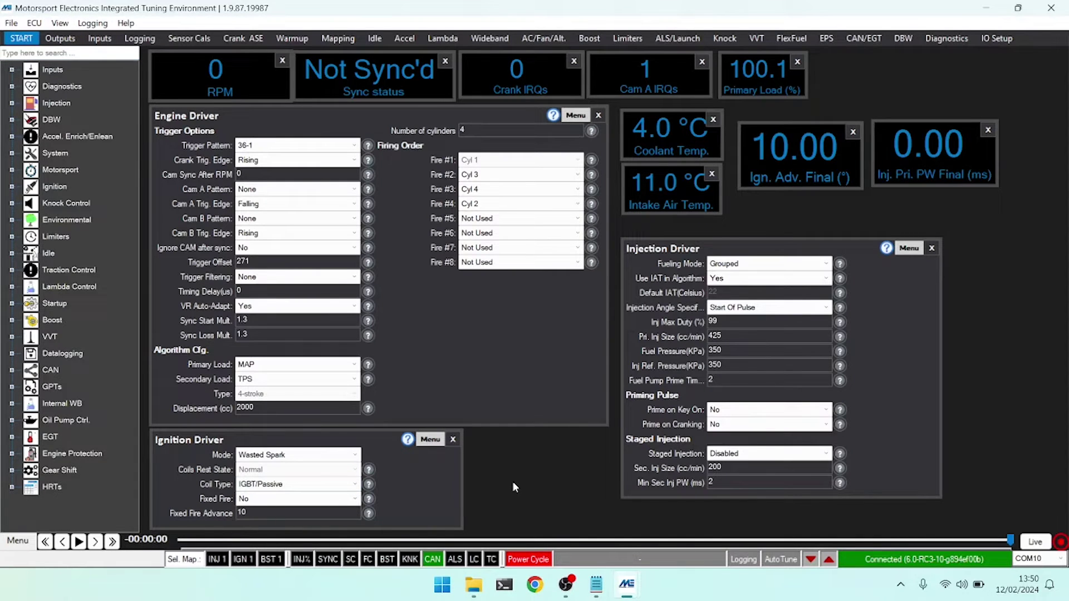
pyautogui.click(314, 458)
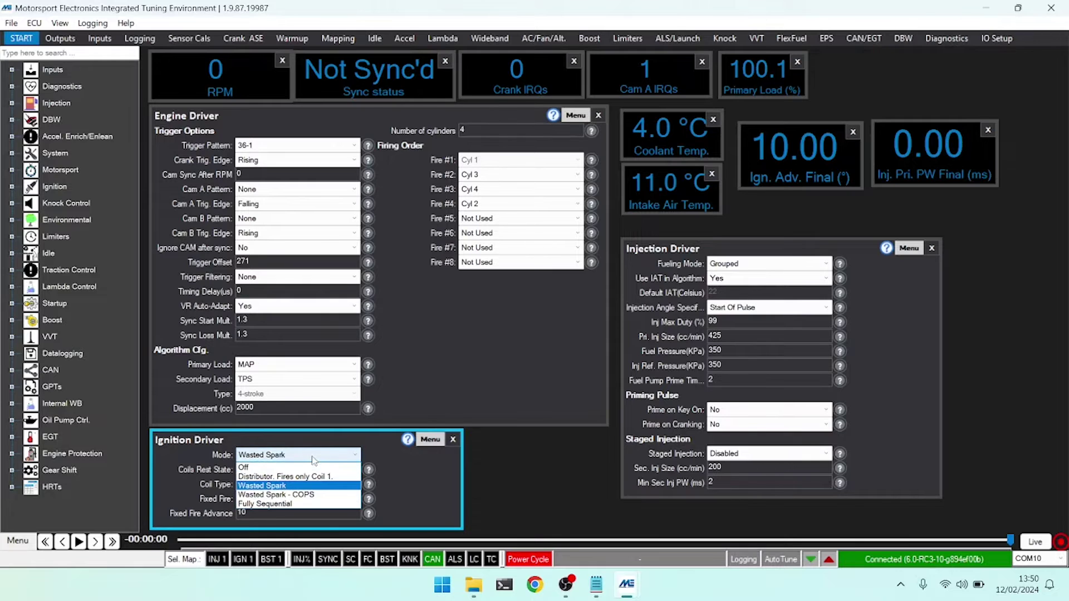
pyautogui.click(315, 460)
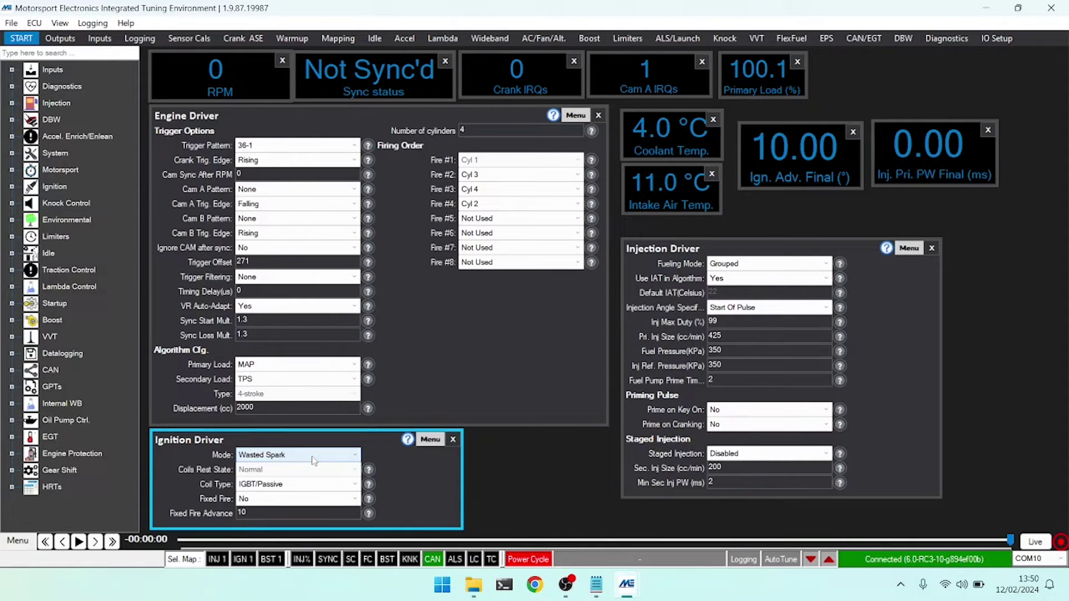
pyautogui.click(314, 460)
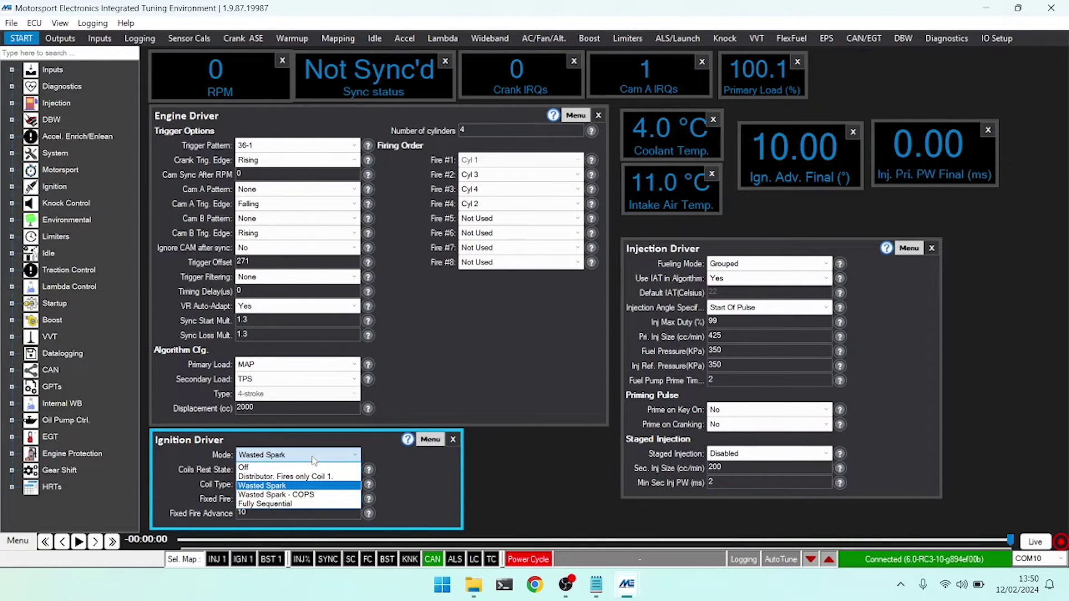
pyautogui.click(314, 461)
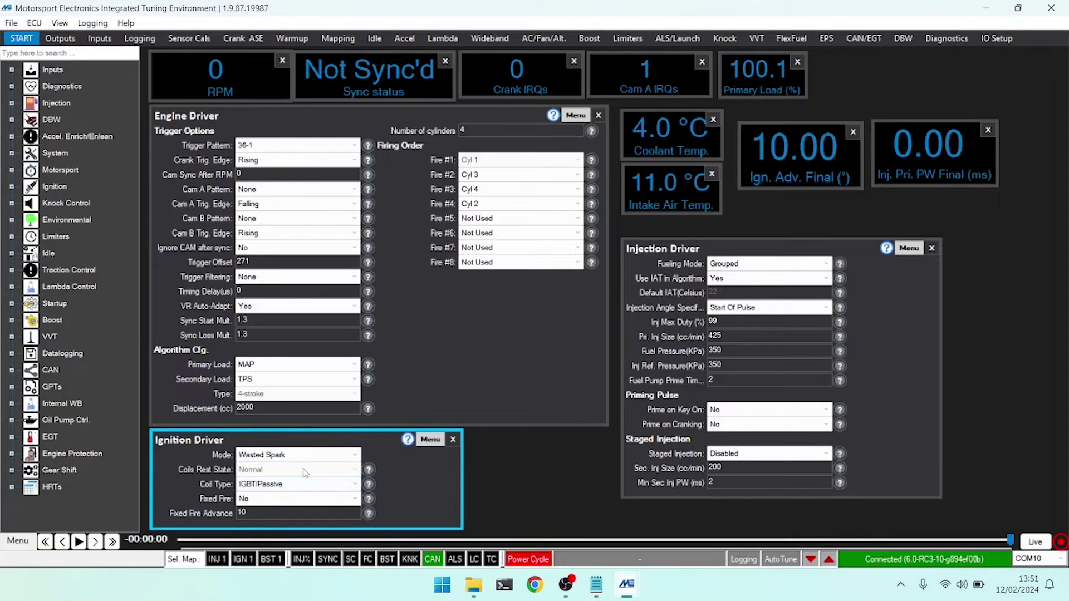
pyautogui.click(292, 489)
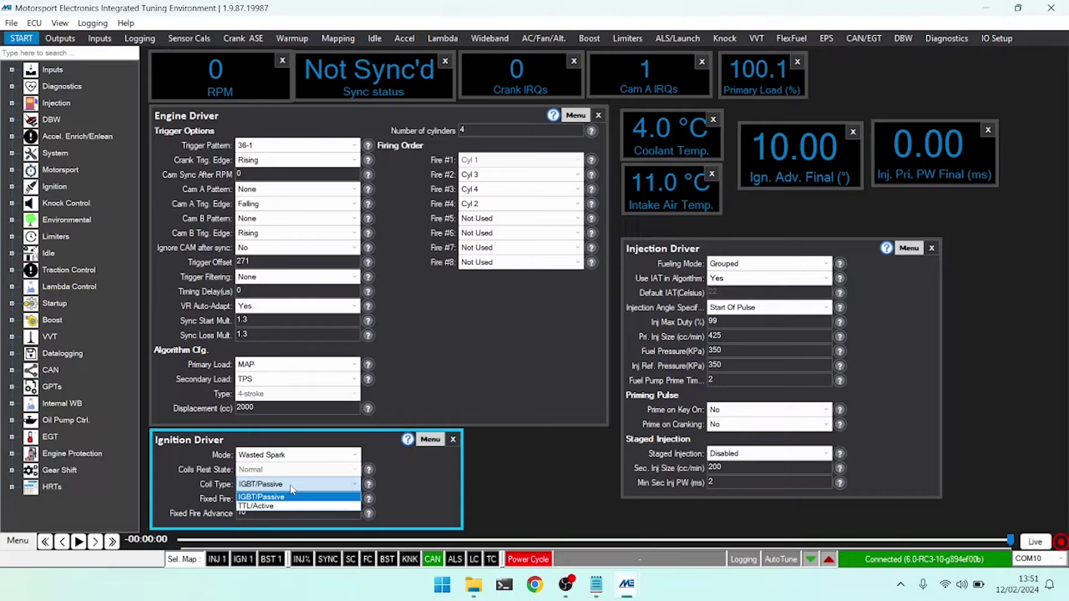
pyautogui.click(292, 489)
pyautogui.click(292, 489)
pyautogui.click(292, 489)
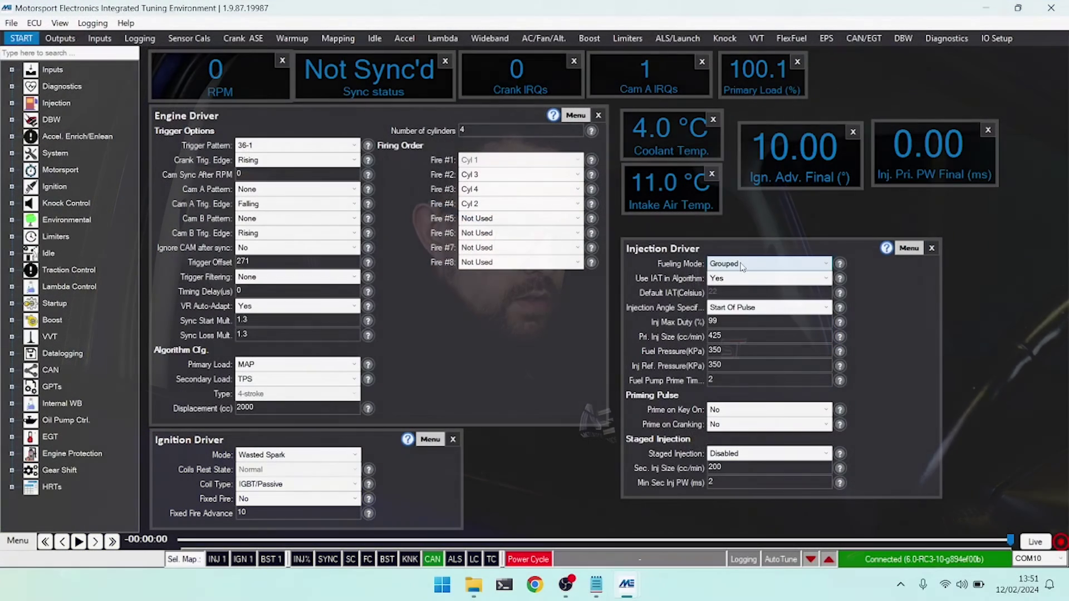
pyautogui.click(741, 265)
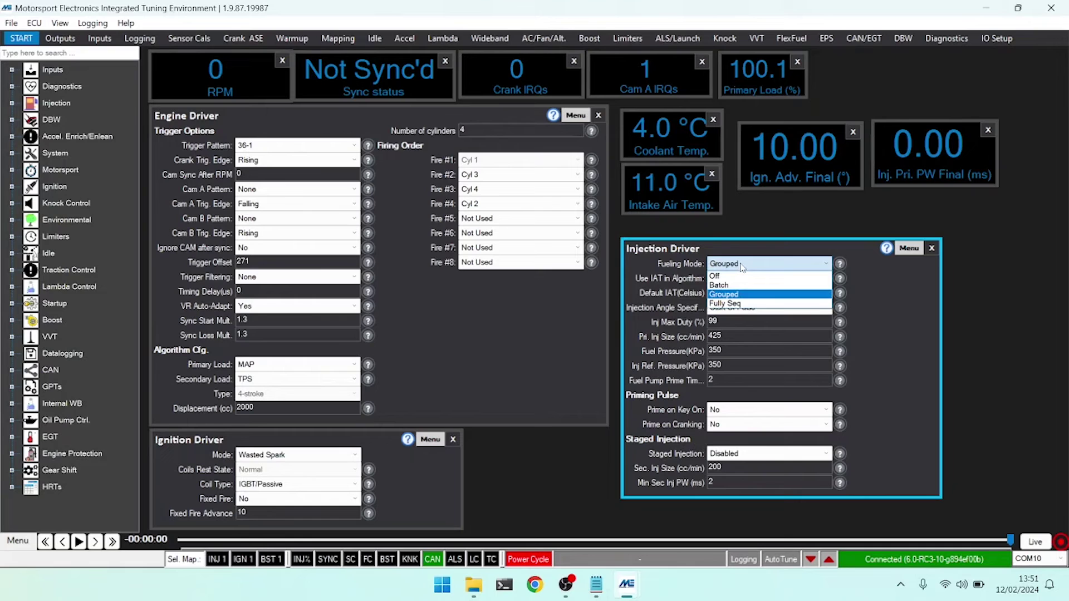
pyautogui.click(742, 265)
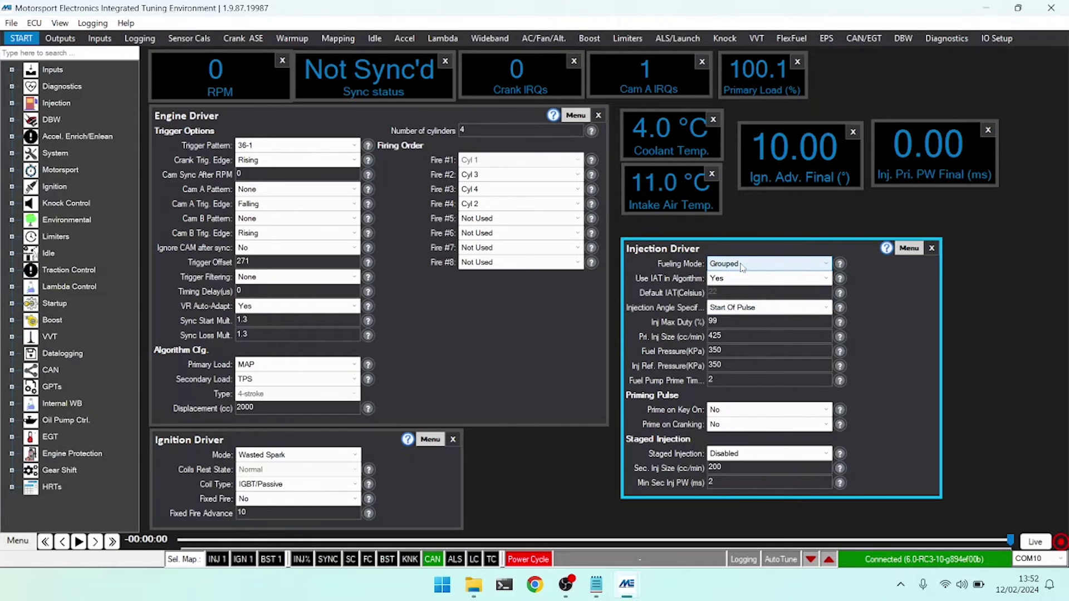
pyautogui.click(742, 265)
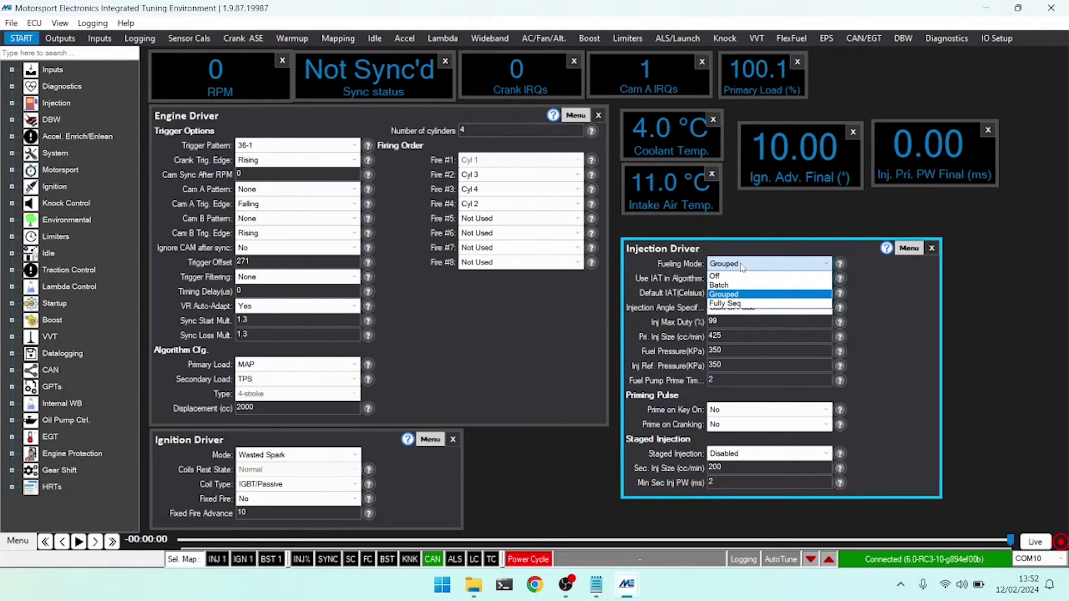
pyautogui.click(742, 265)
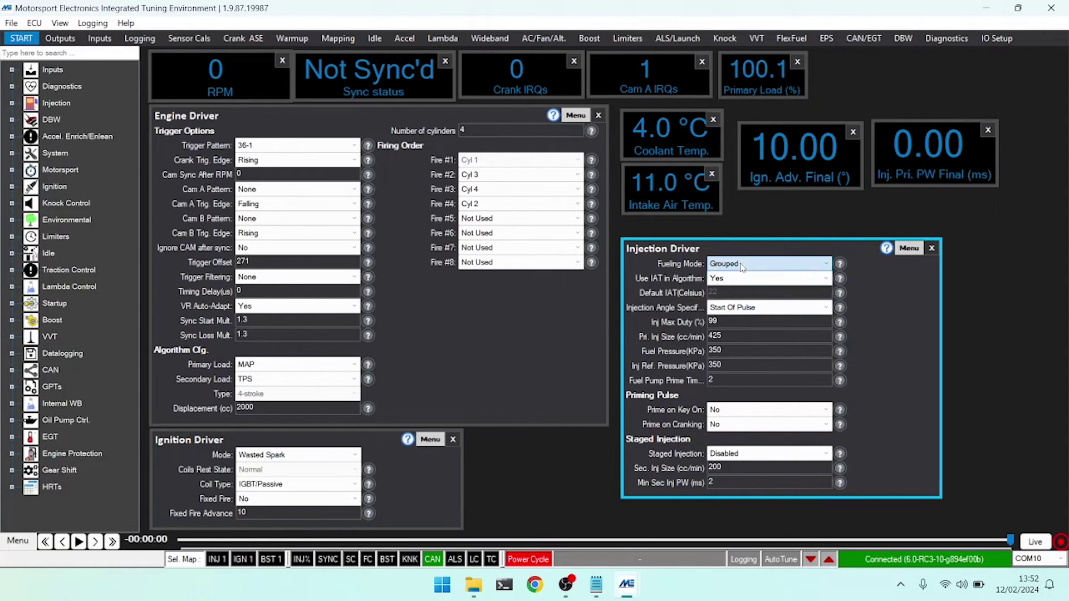
pyautogui.click(742, 265)
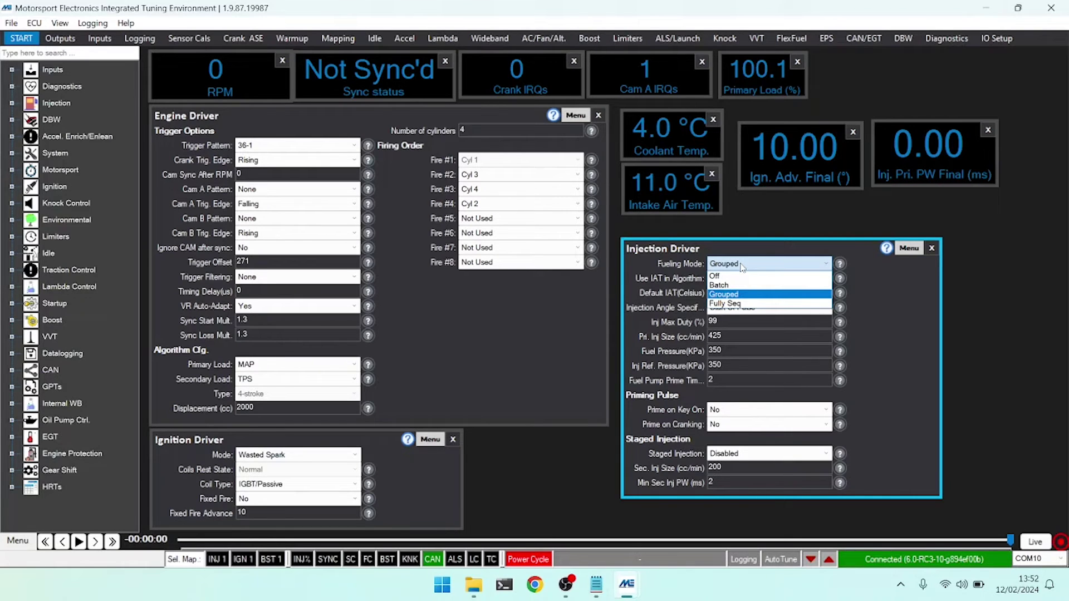
pyautogui.click(742, 266)
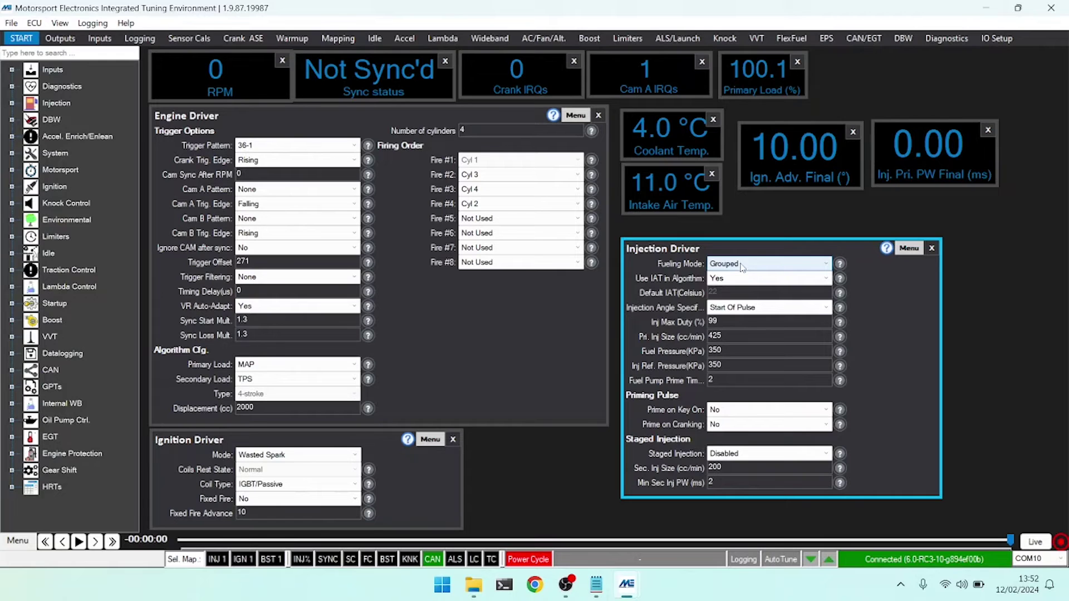
pyautogui.click(742, 265)
pyautogui.click(741, 265)
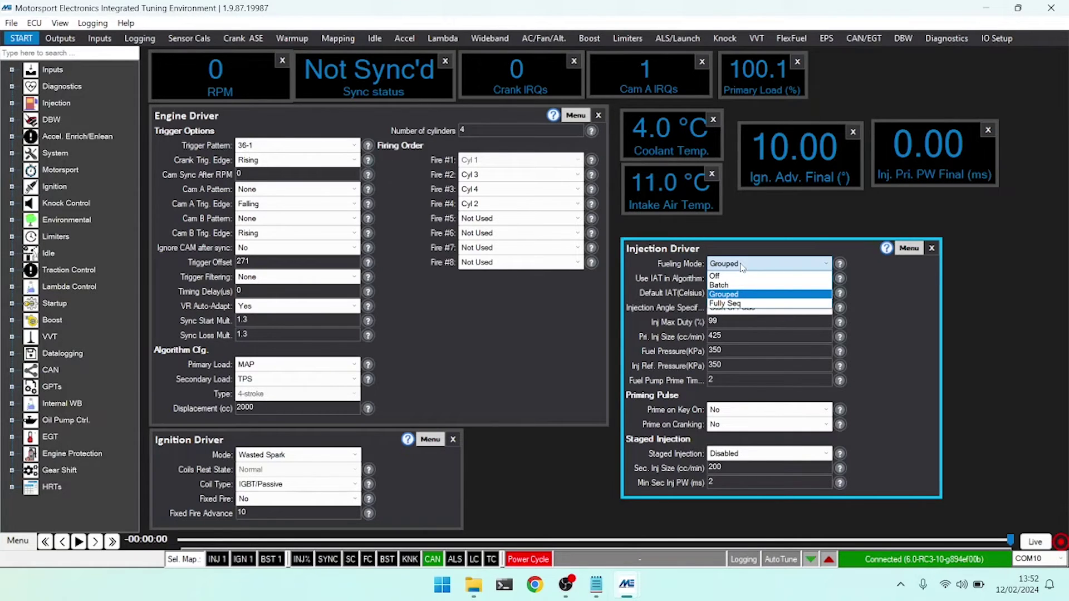
pyautogui.click(741, 267)
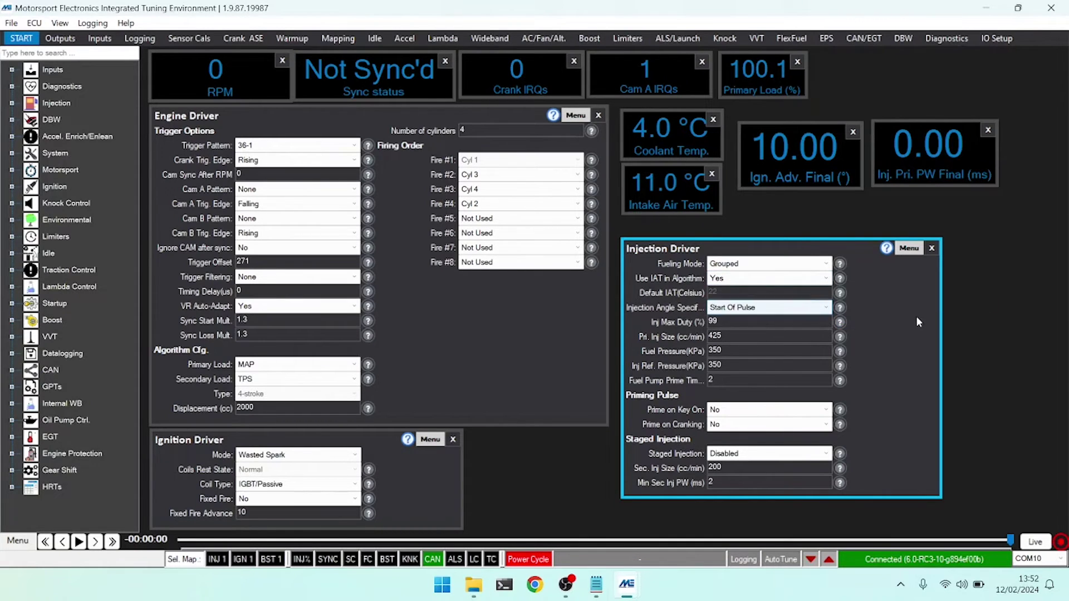
pyautogui.moveTo(840, 309)
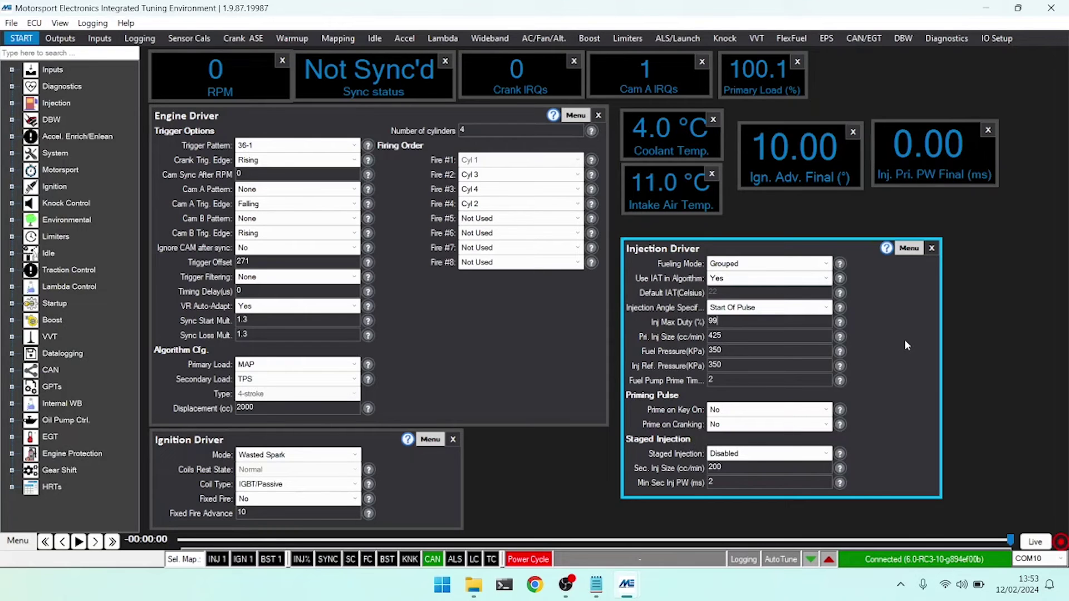
pyautogui.doubleClick(741, 335)
# Step through the Inj Ref. Pressure and Fuel Pump Prime Time fields without changing values
pyautogui.click(808, 338)
pyautogui.click(758, 360)
pyautogui.click(727, 380)
# Import the Injection Driver settings from the base .mecal calibration file
pyautogui.click(909, 249)
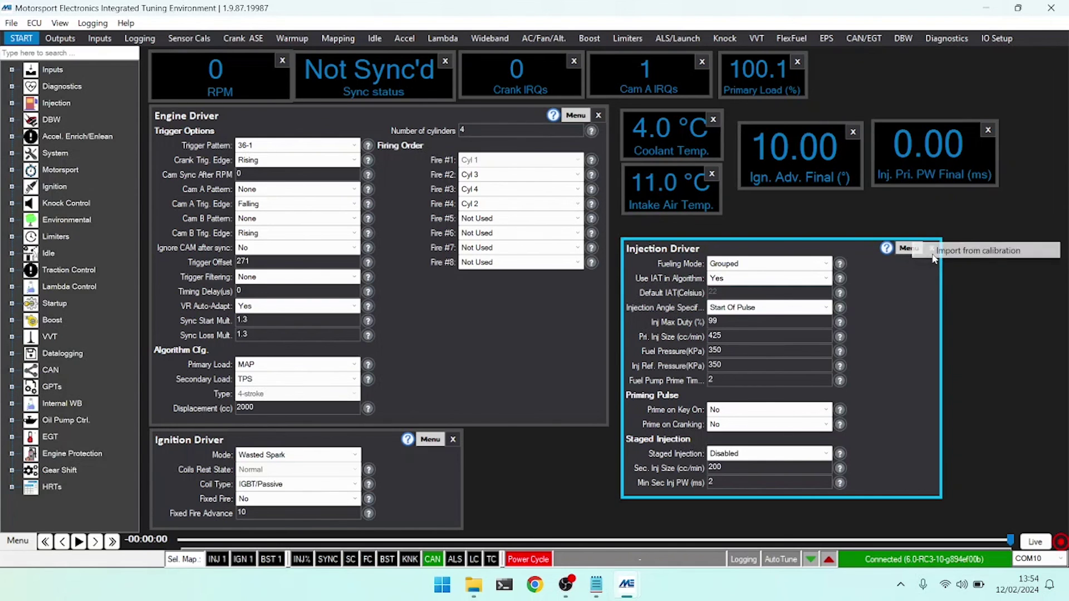
pyautogui.click(935, 251)
pyautogui.doubleClick(390, 155)
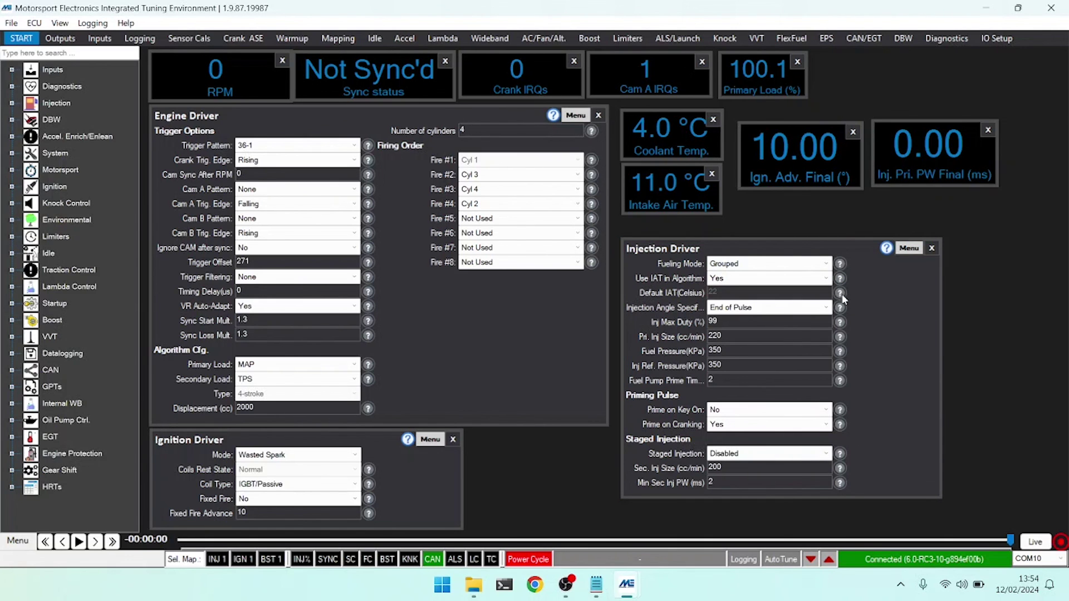
# Open the Injection Driver help and scroll to the Injection Angle and Inj. Max Duty sections
pyautogui.click(887, 249)
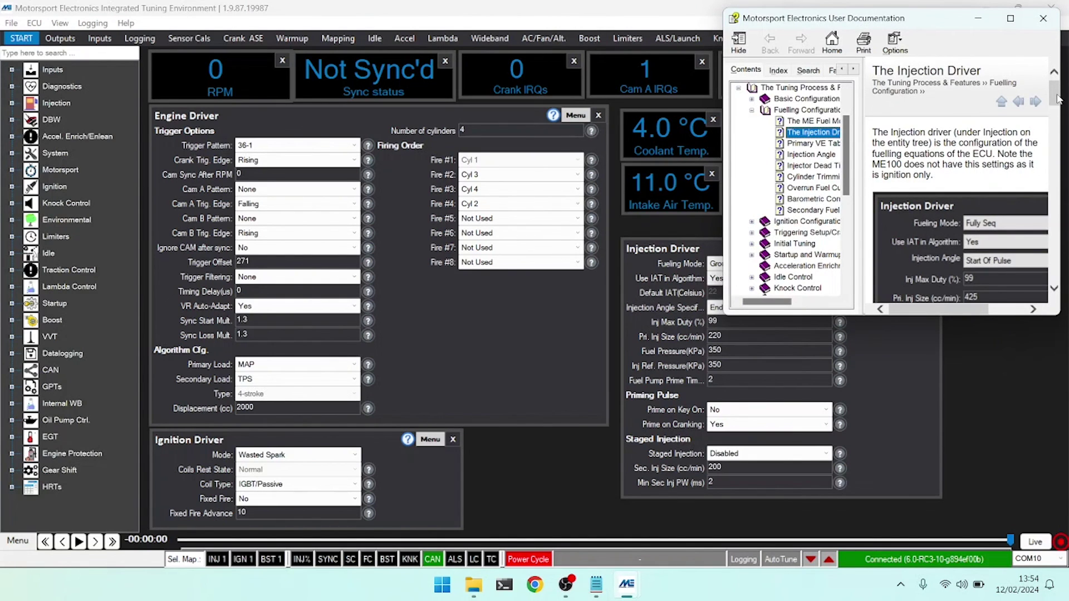
pyautogui.moveTo(1058, 95); pyautogui.dragTo(1057, 192)
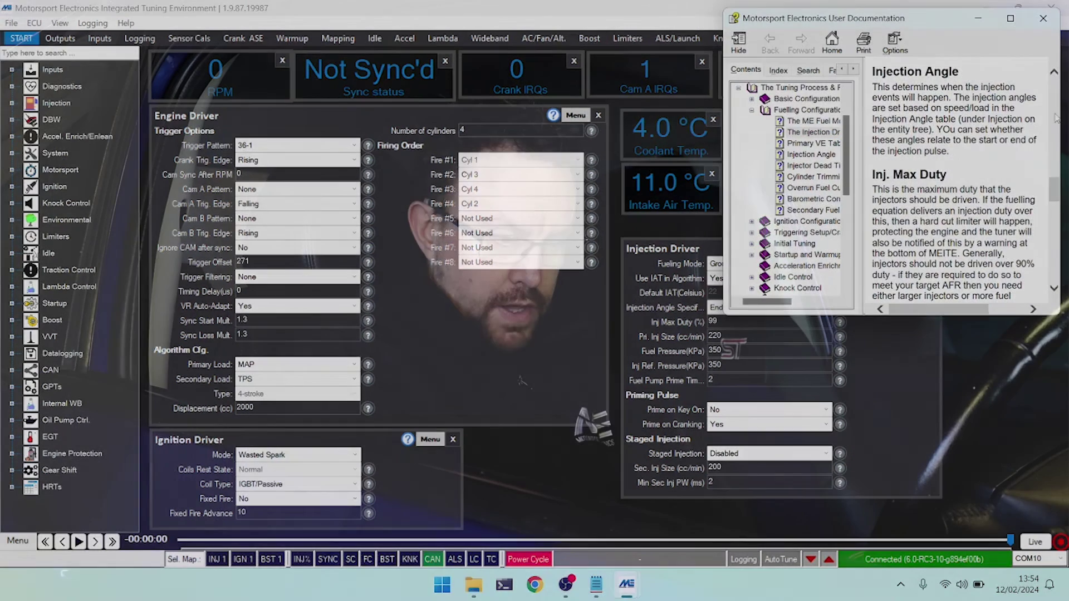